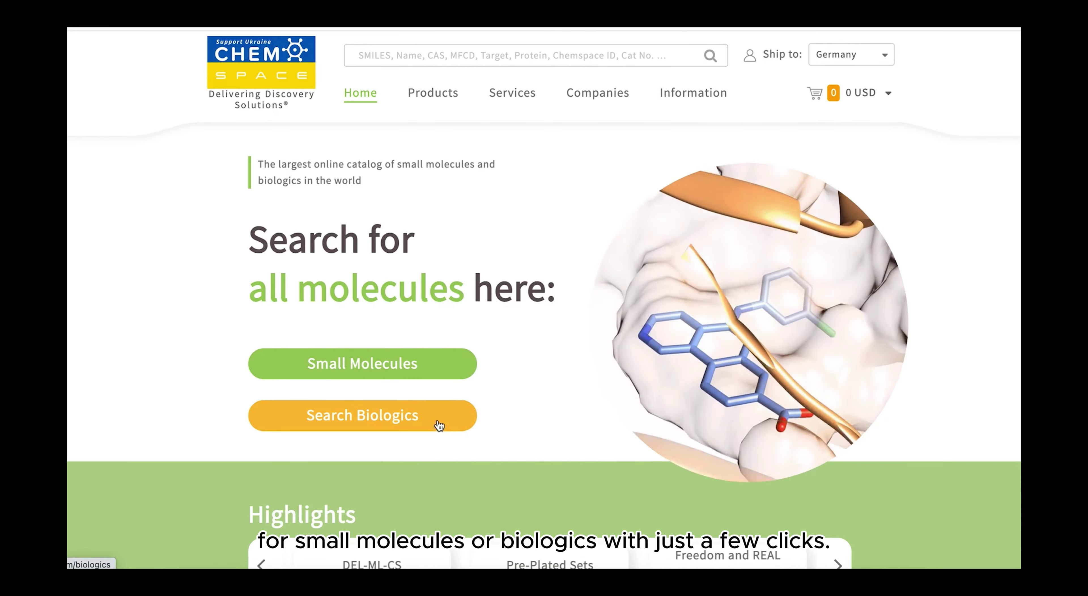
Step: Open the small-molecule structure search and draw a pyrrole ring with a carboxylic acid group on its 3-position
left_click(446, 367)
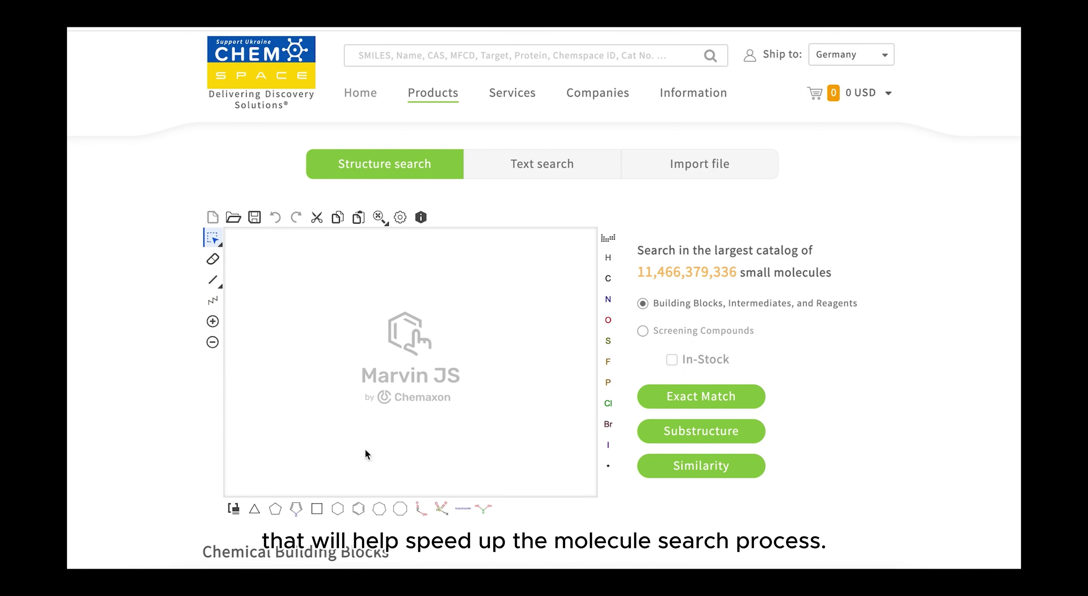
left_click(296, 510)
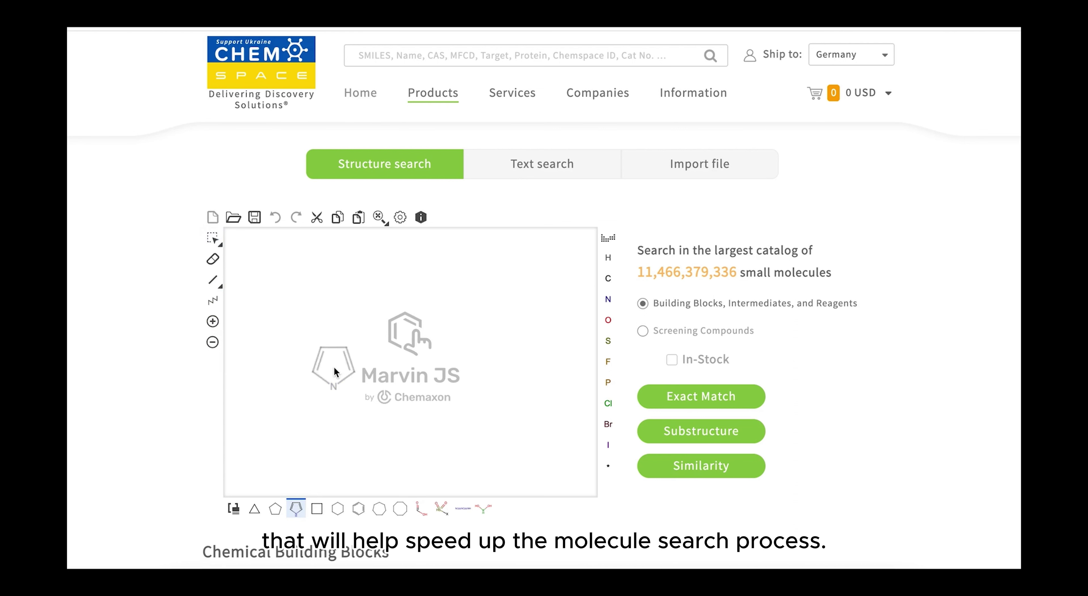
left_click(333, 369)
left_click(421, 510)
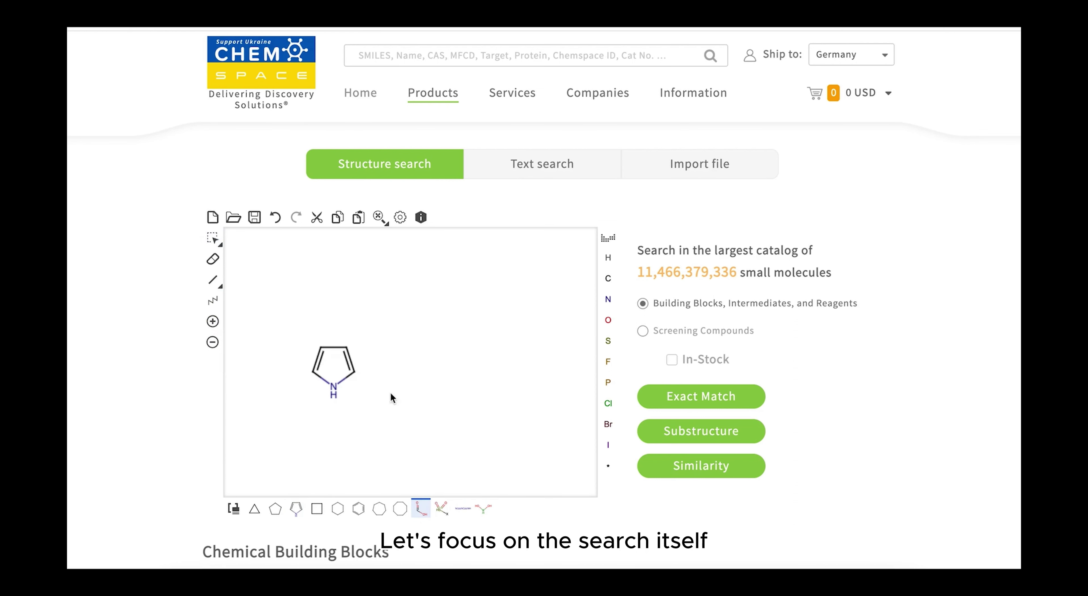
left_click(351, 346)
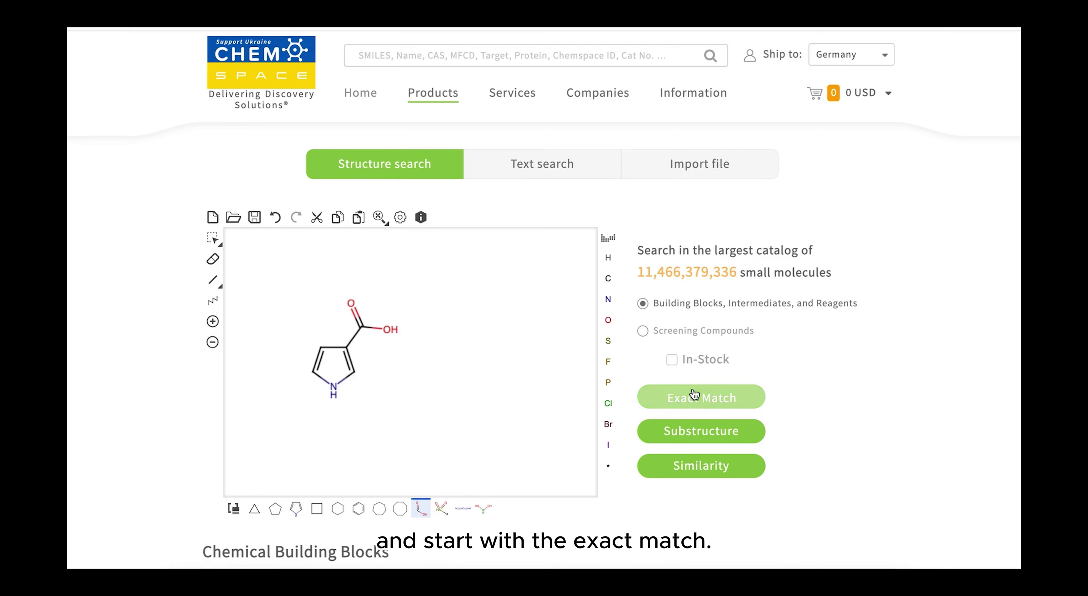
Step: Run an exact-match search for the drawn structure and limit the results to In-Stock Building Blocks
left_click(697, 396)
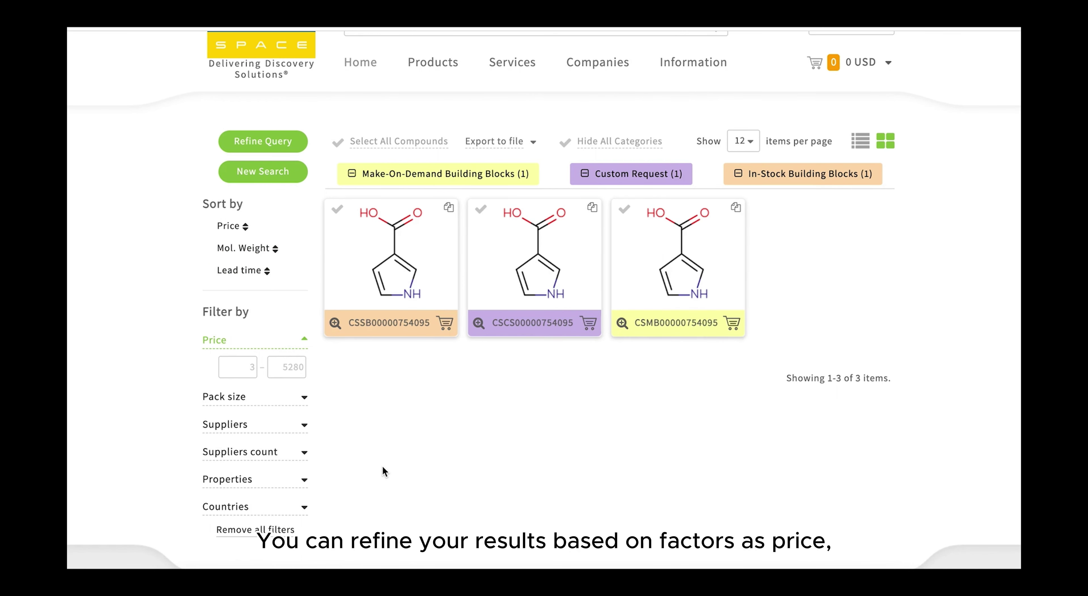
scroll(383, 467, "down", 3)
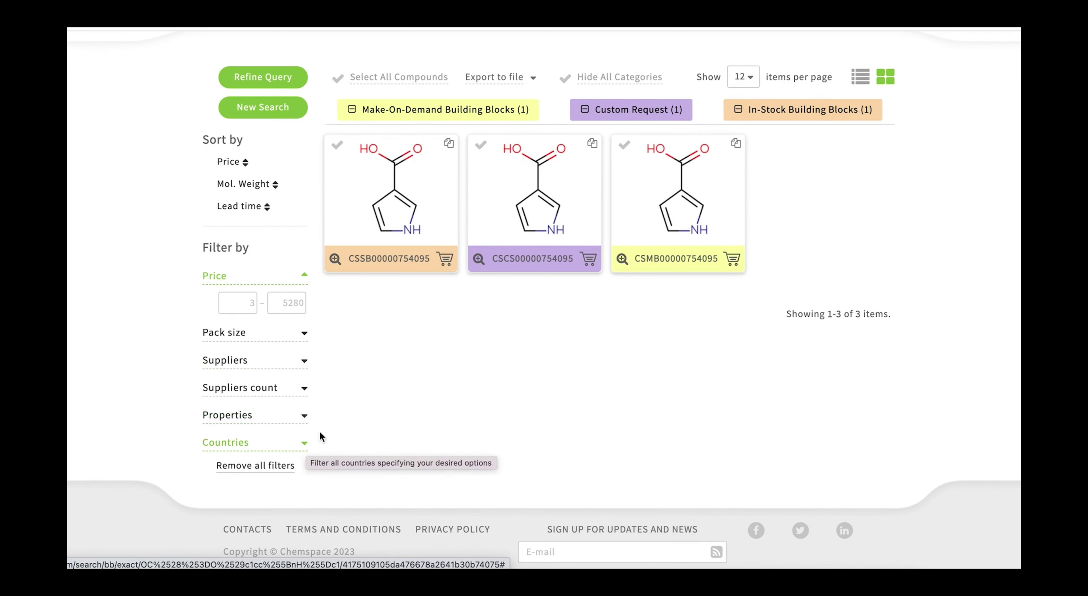
scroll(353, 382, "up", 1)
scroll(352, 378, "up", 2)
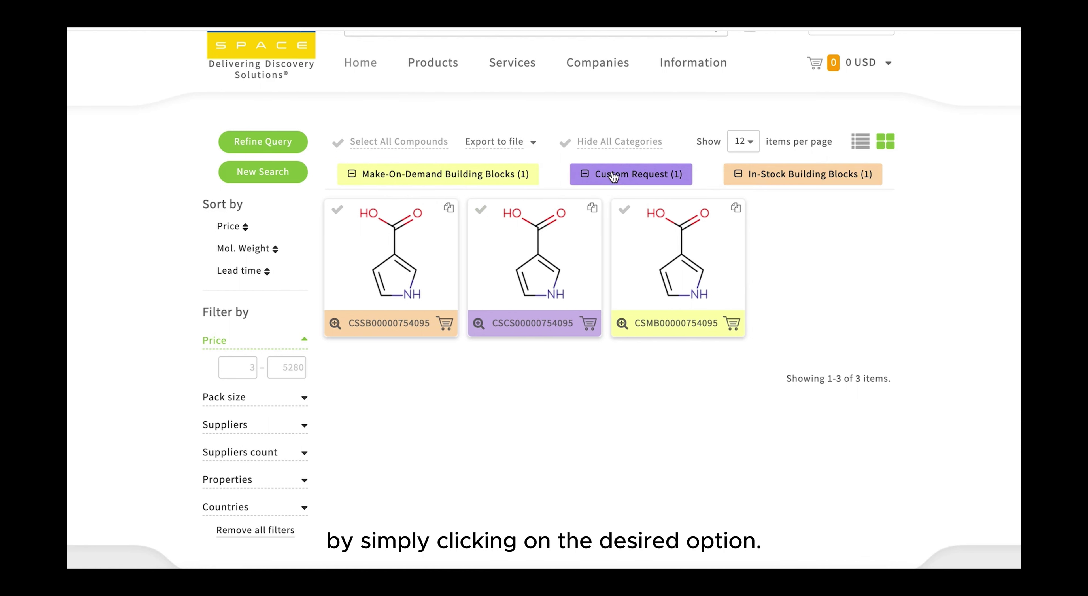
left_click(739, 174)
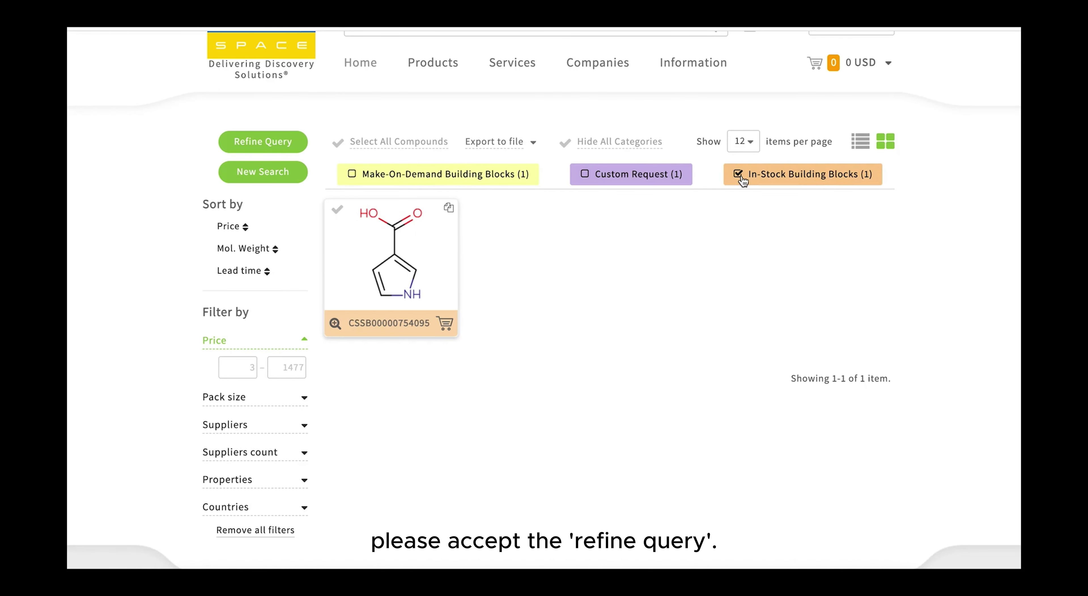
Step: Return to the query structure, run a substructure search on it and show the matching compounds as a grid
left_click(265, 143)
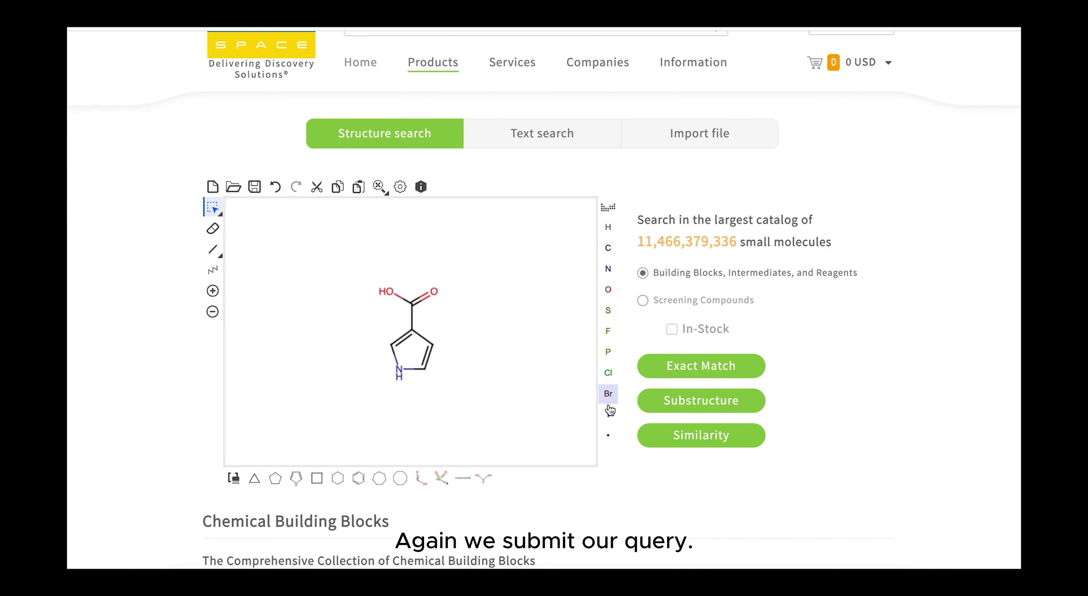
left_click(697, 409)
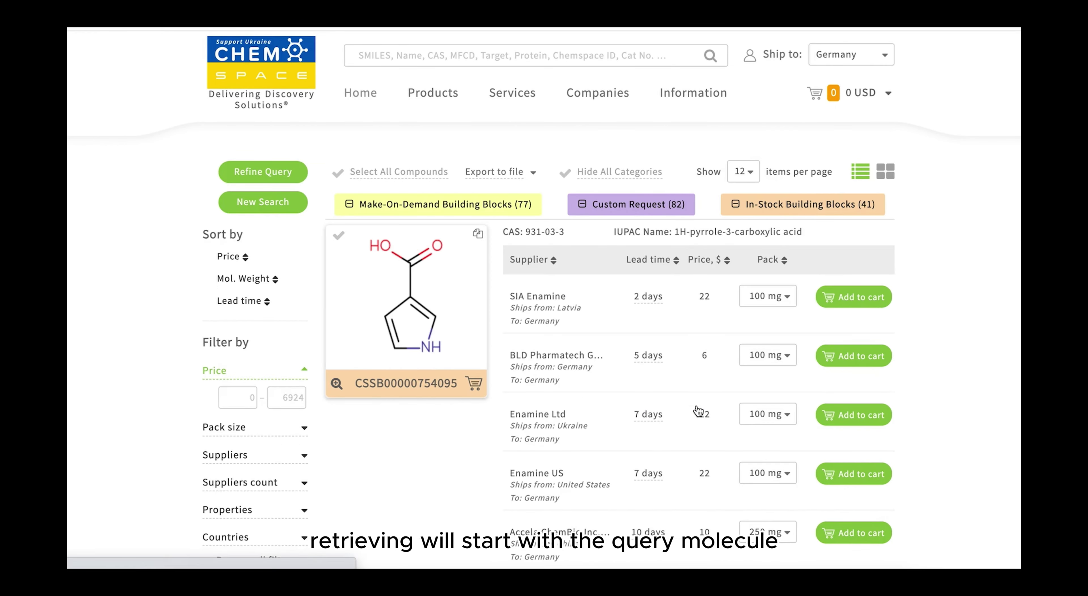
left_click(886, 171)
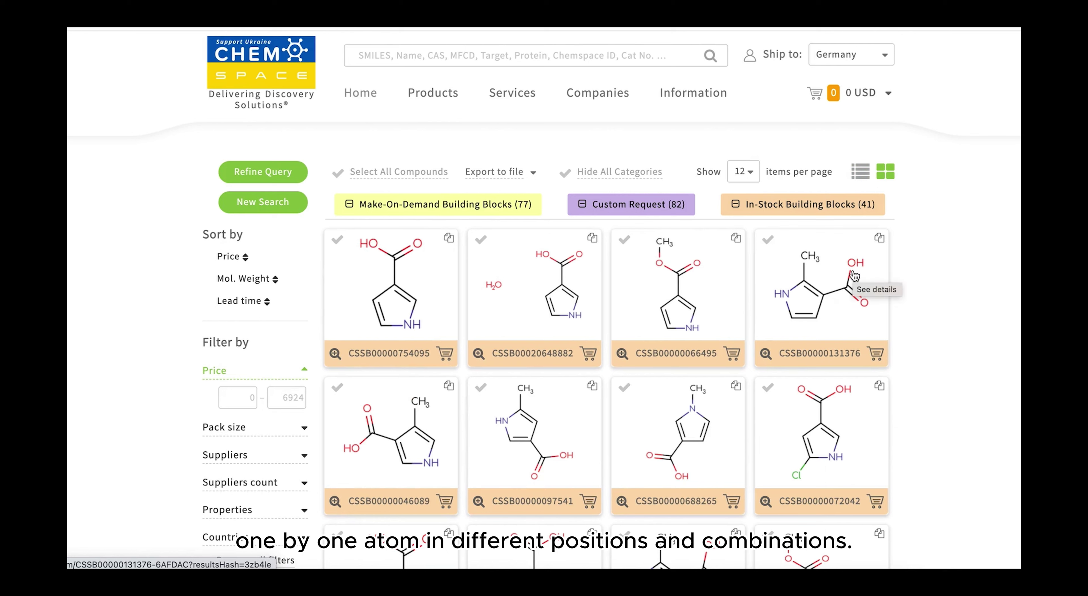
scroll(932, 340, "down", 3)
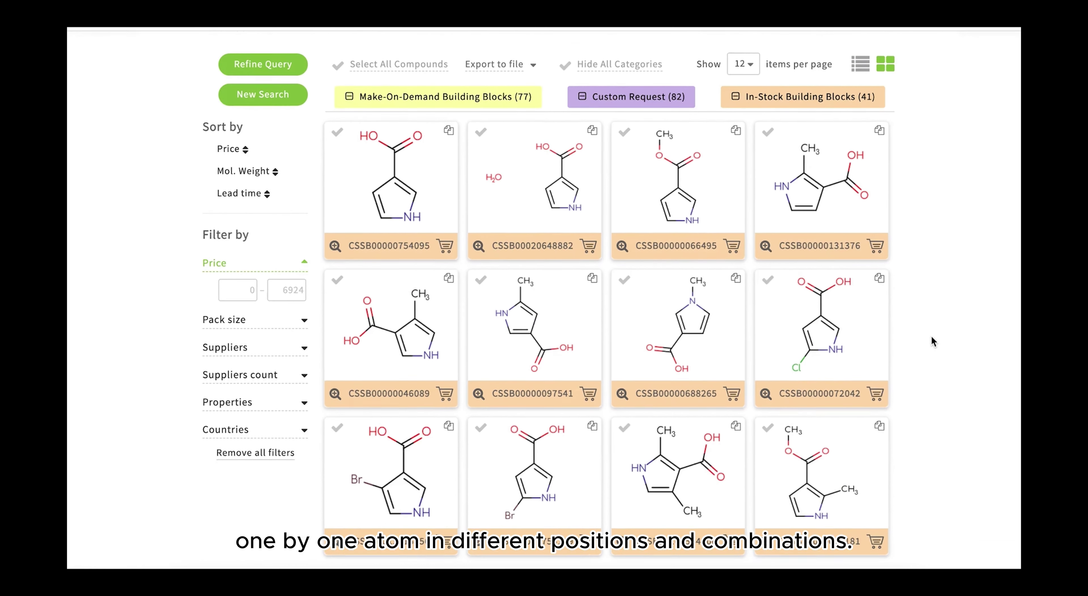
scroll(932, 337, "down", 3)
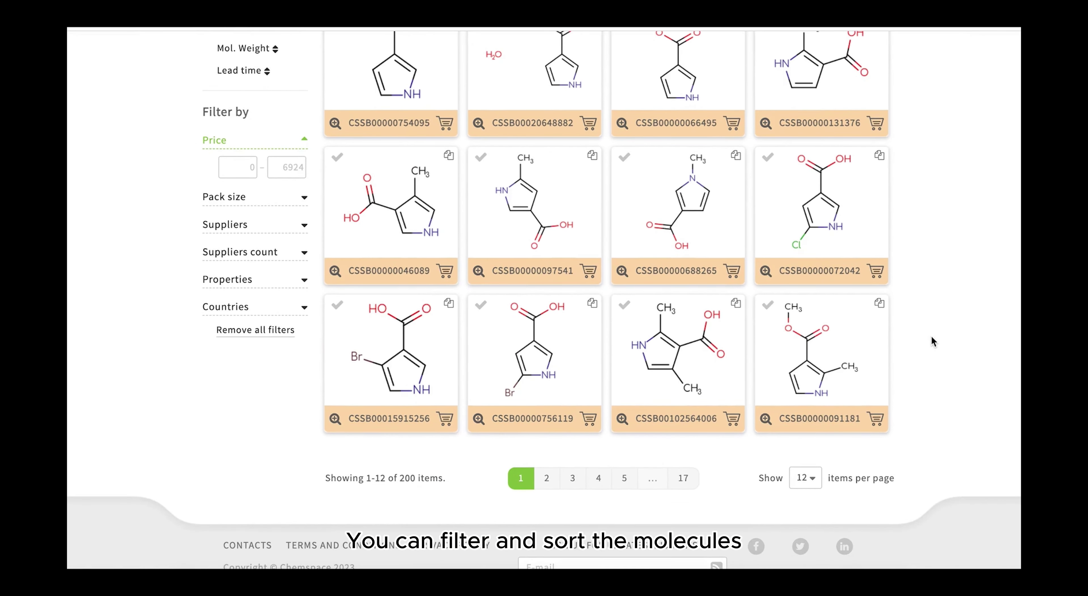
scroll(931, 337, "up", 4)
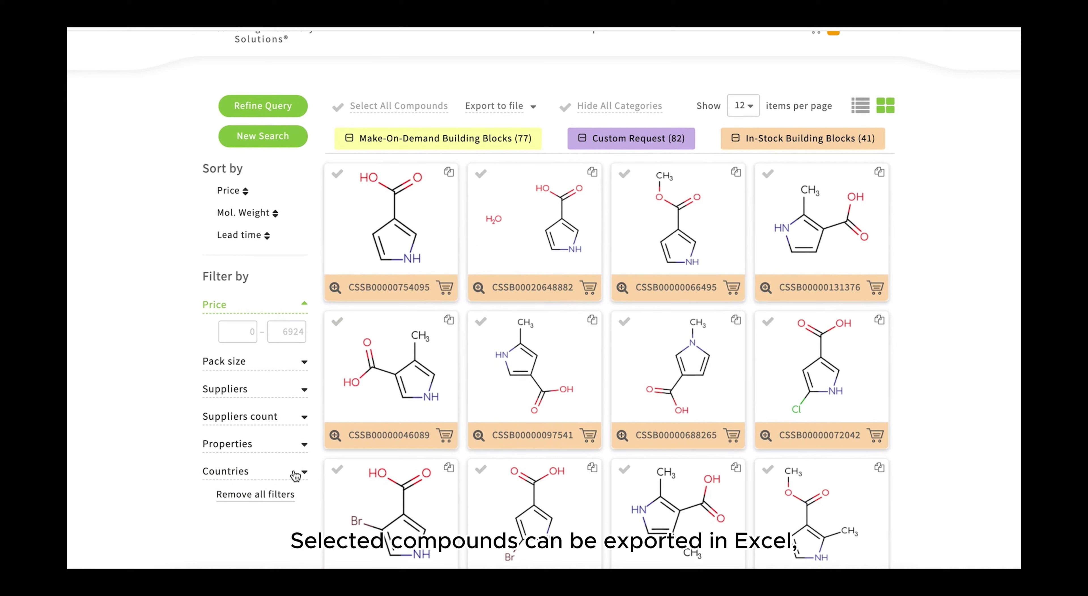
Step: Select the first compound in the results and check which file formats are offered for export
left_click(337, 173)
left_click(500, 110)
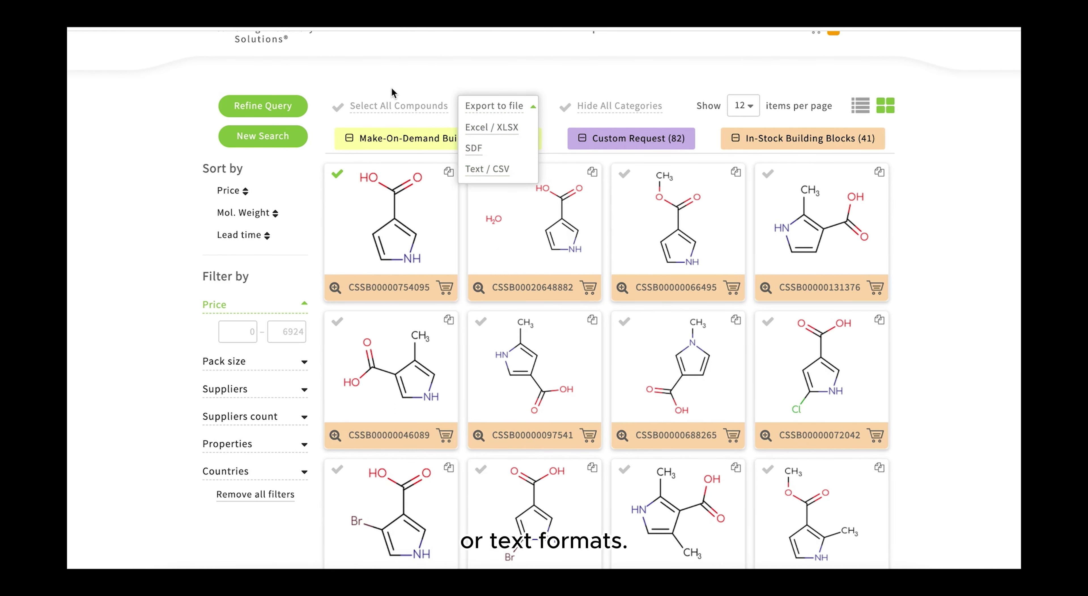
left_click(527, 107)
Step: Reopen the query editor, run a similarity search for the fluorophenyl pyrrole structure among Screening Compounds and show the results as a grid
left_click(262, 107)
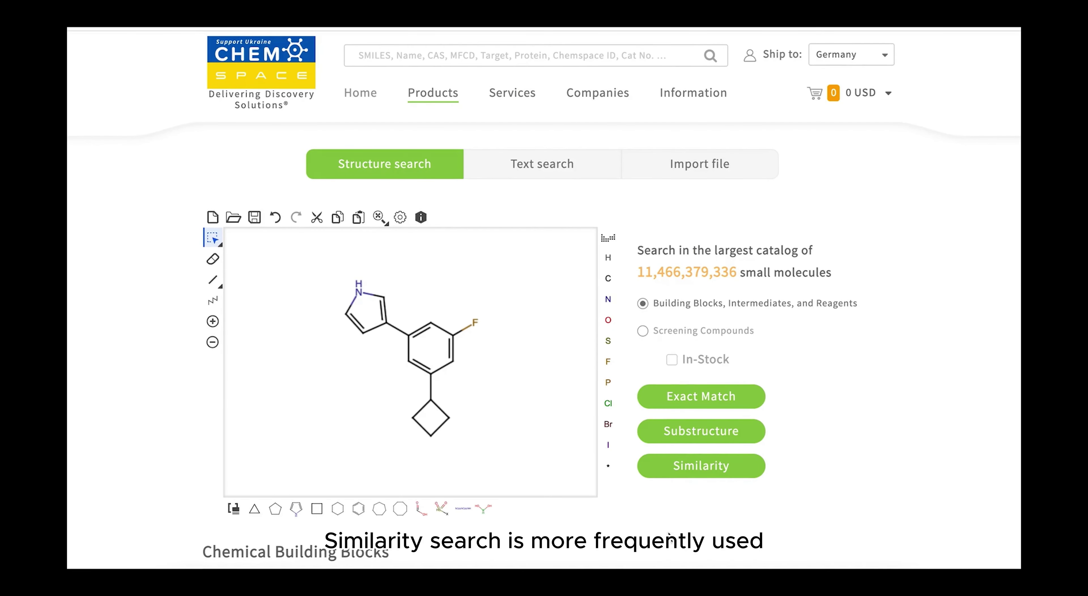
left_click(659, 474)
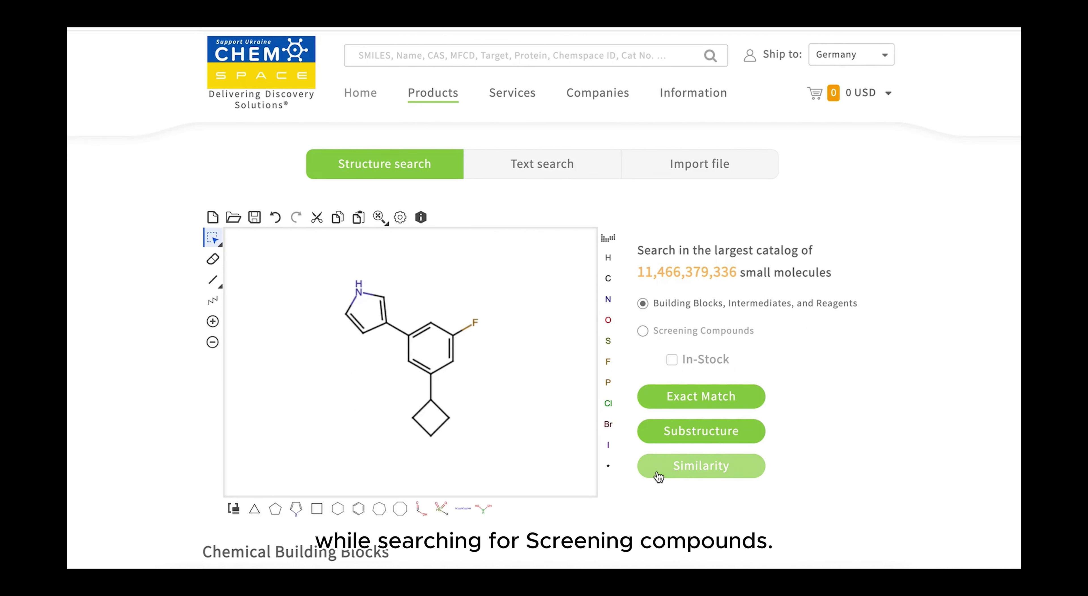
left_click(643, 331)
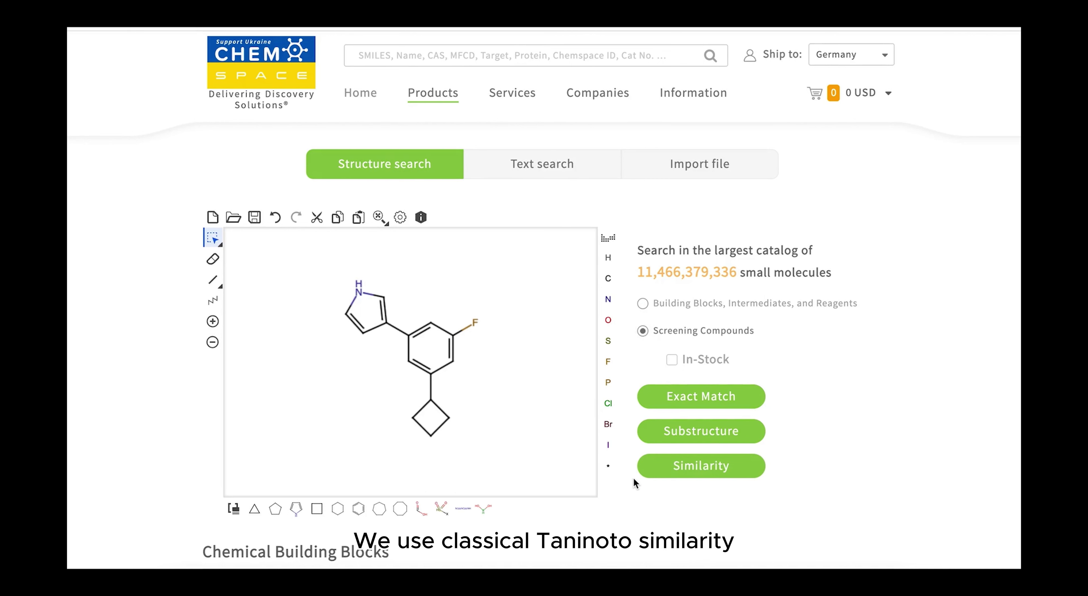
scroll(635, 478, "down", 2)
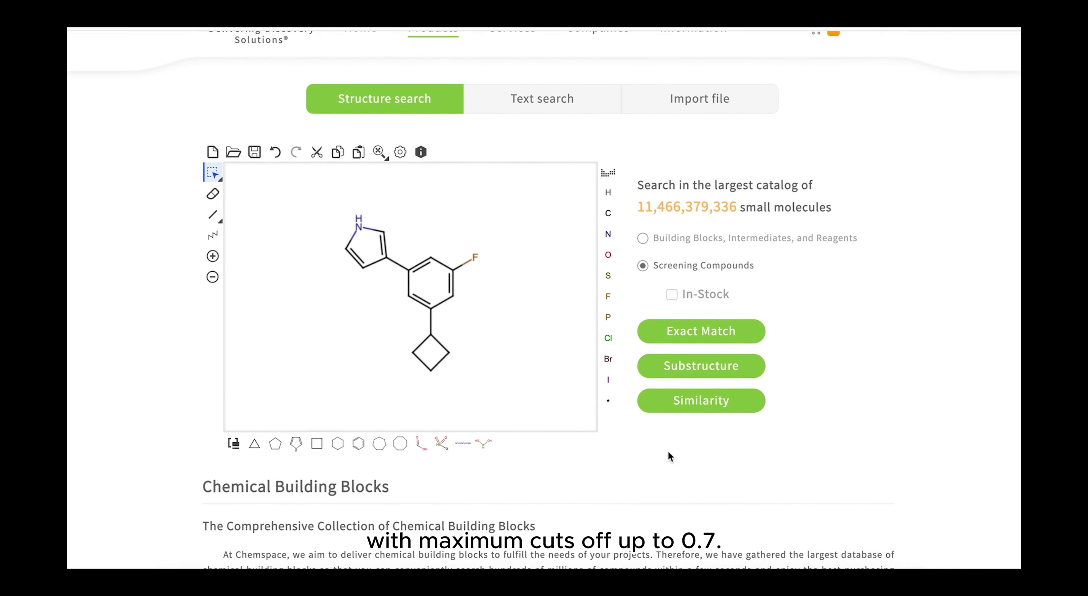
left_click(695, 408)
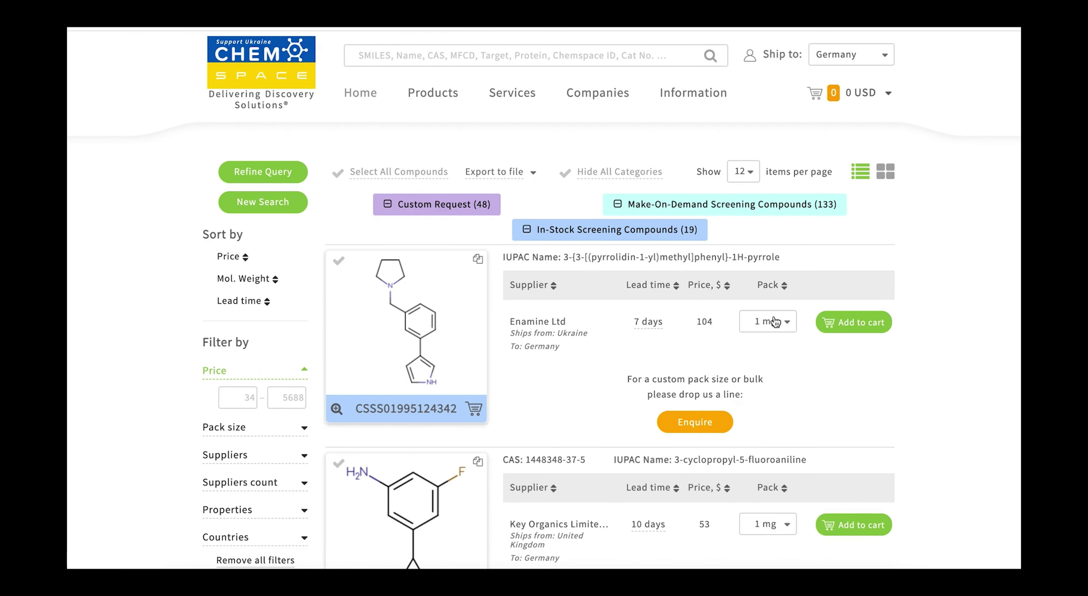
left_click(886, 171)
scroll(851, 325, "down", 6)
scroll(851, 336, "up", 3)
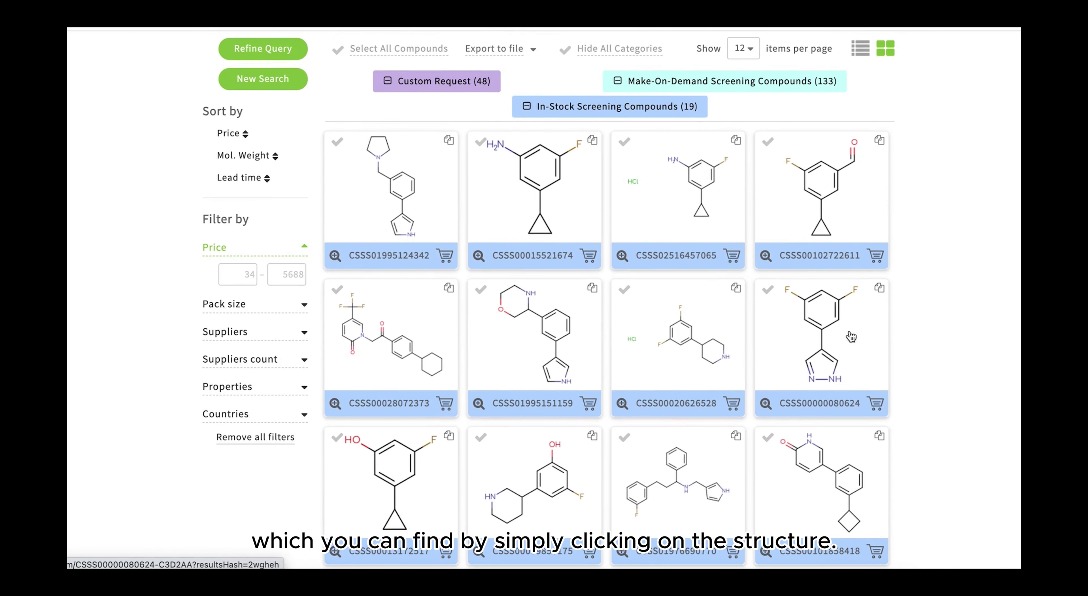
left_click(427, 206)
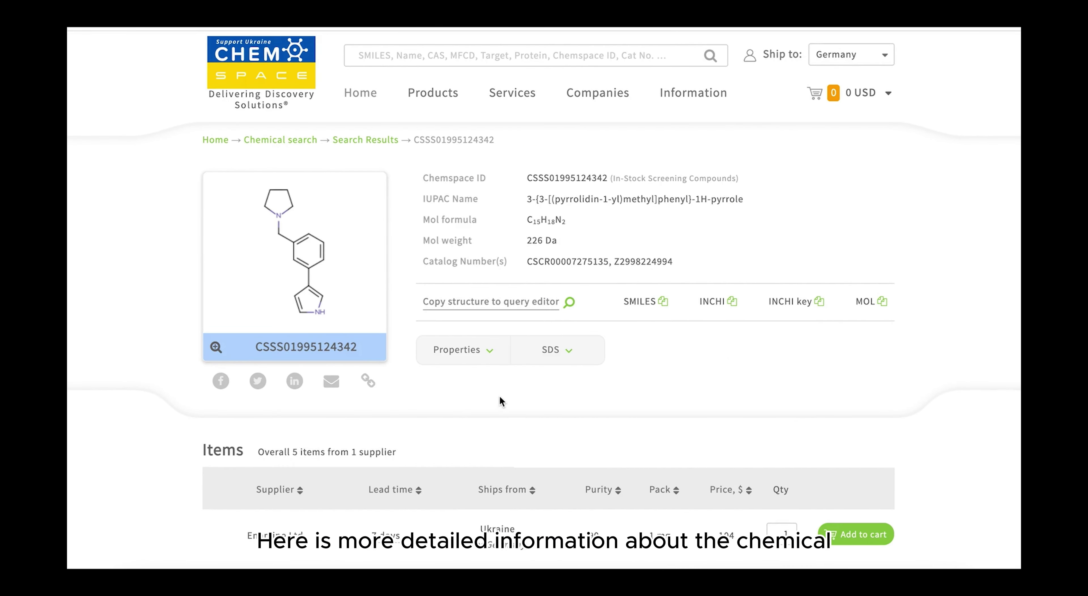
left_click(488, 345)
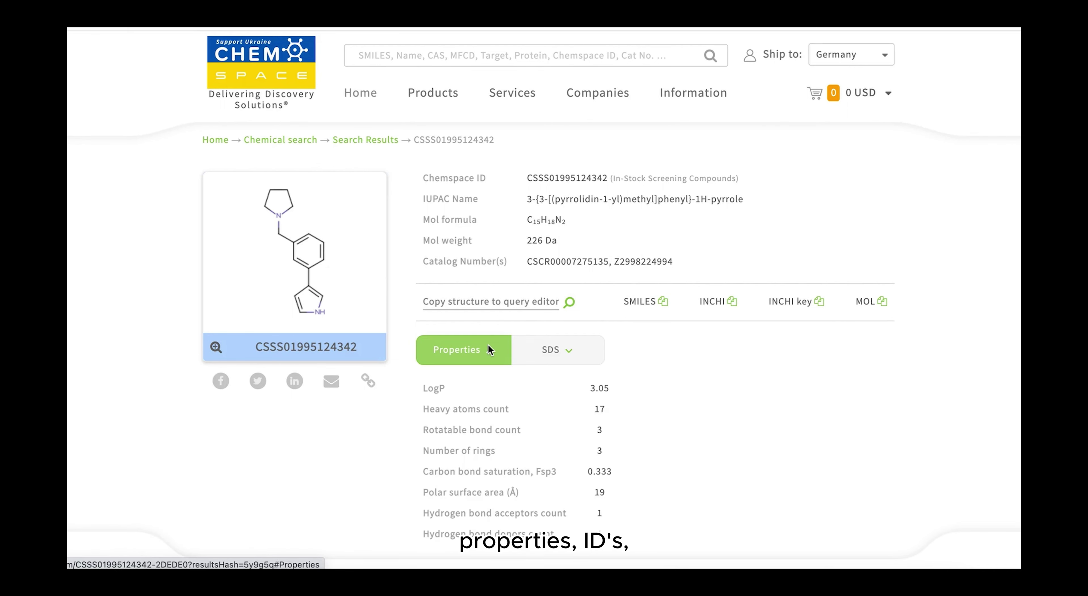
left_click(488, 346)
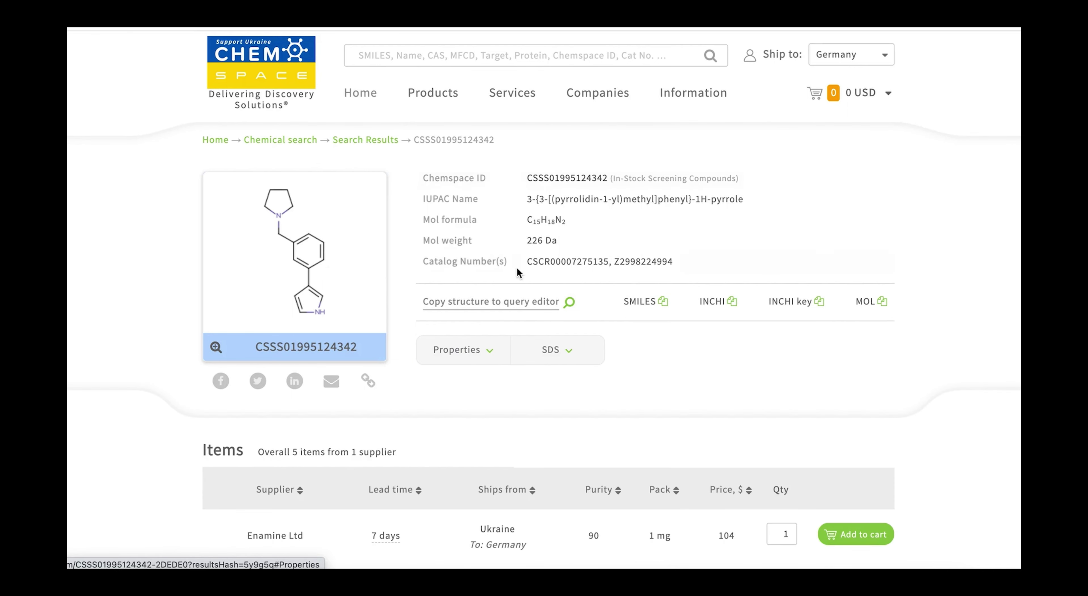
scroll(631, 371, "down", 4)
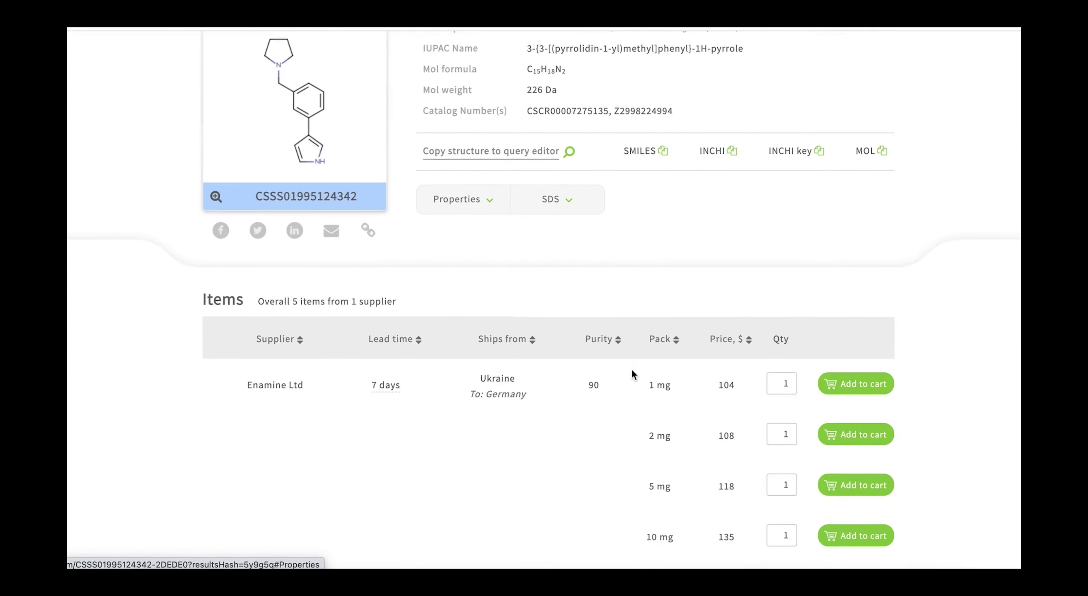
scroll(632, 367, "down", 10)
scroll(632, 368, "up", 14)
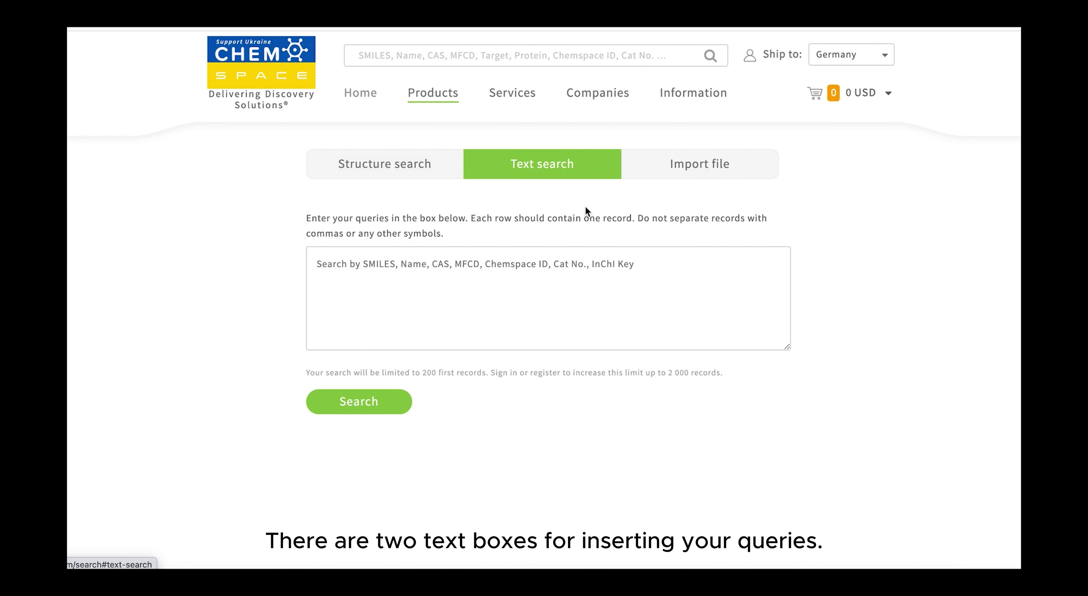
Step: Examine the two text query fields, the structure, text and file import search modes, and the record limit note
mouse_move(386, 48)
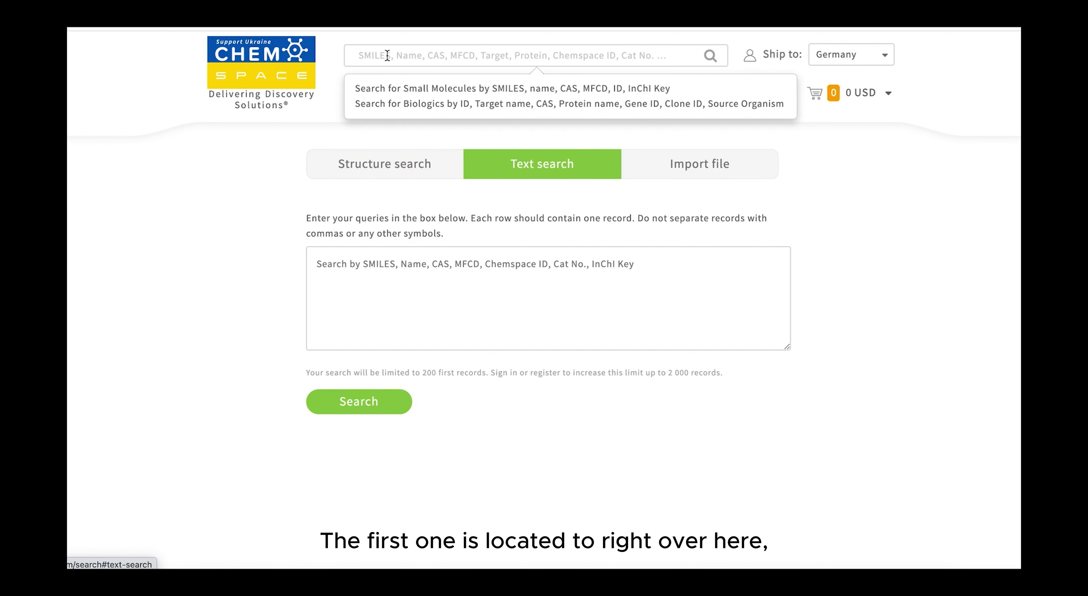
left_click(387, 56)
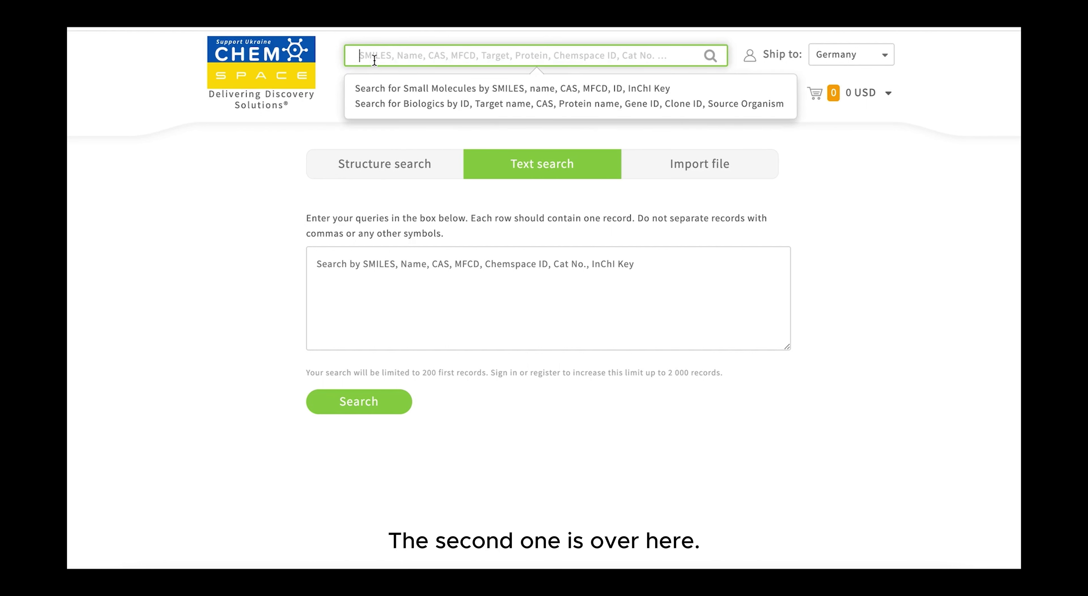
left_click(385, 280)
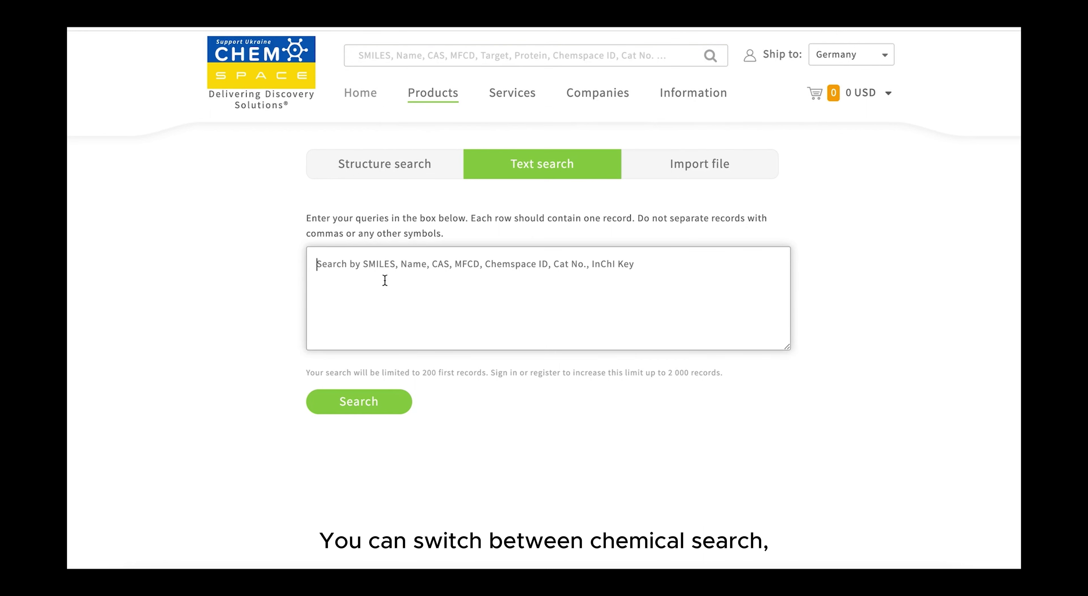
left_click(661, 164)
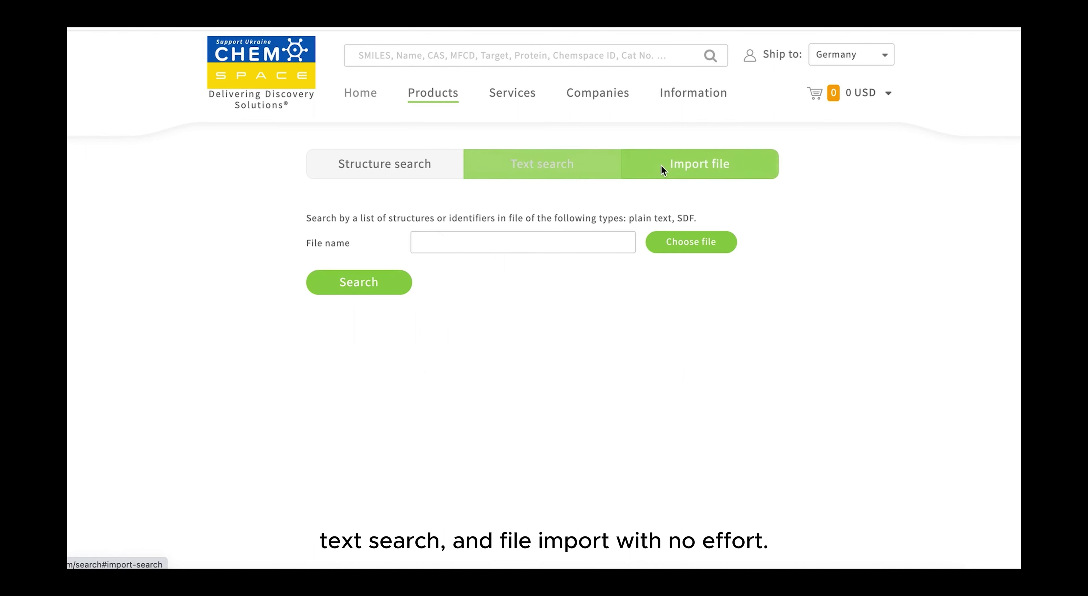
left_click(538, 178)
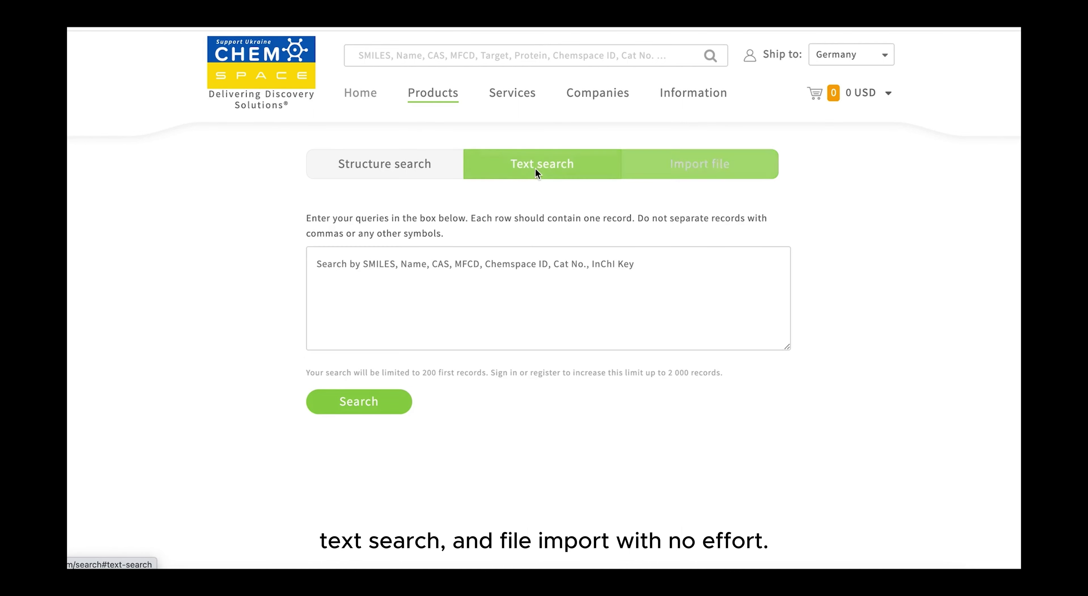
left_click(432, 168)
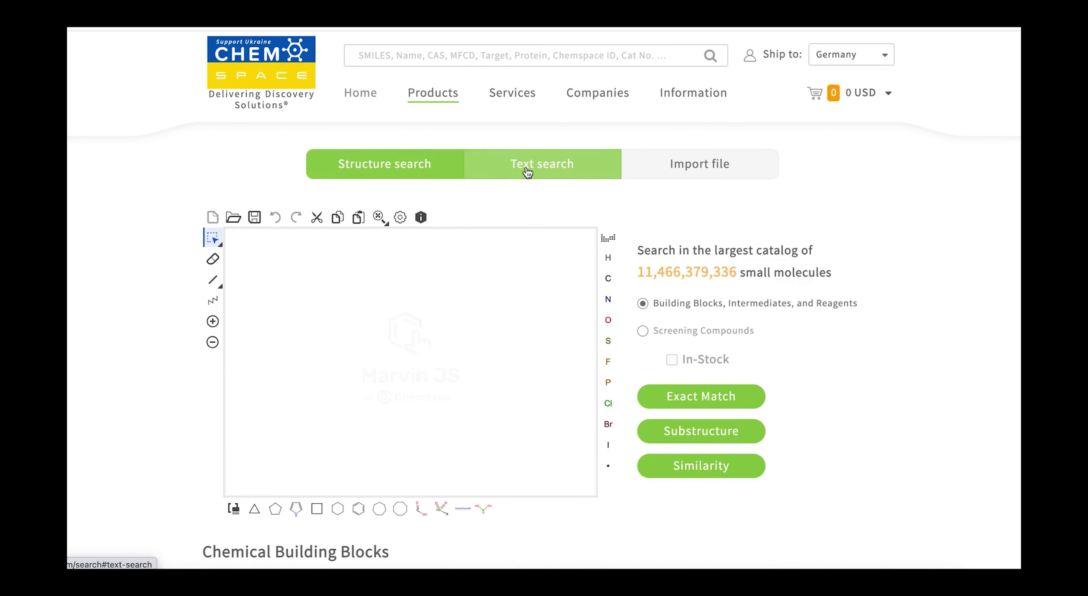
left_click(563, 171)
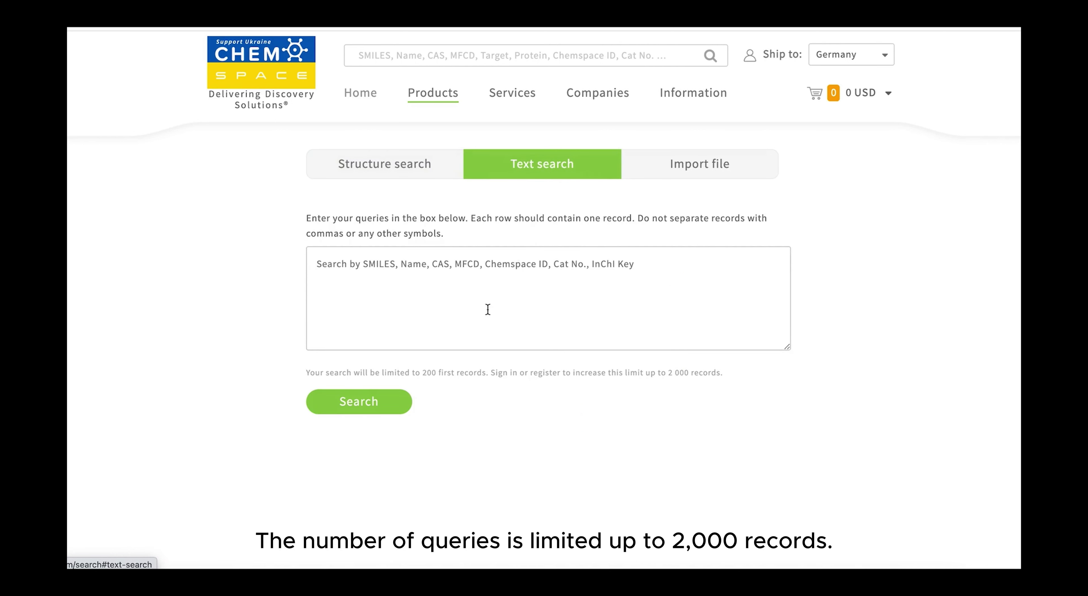
left_click_drag(668, 373, 721, 374)
left_click(613, 457)
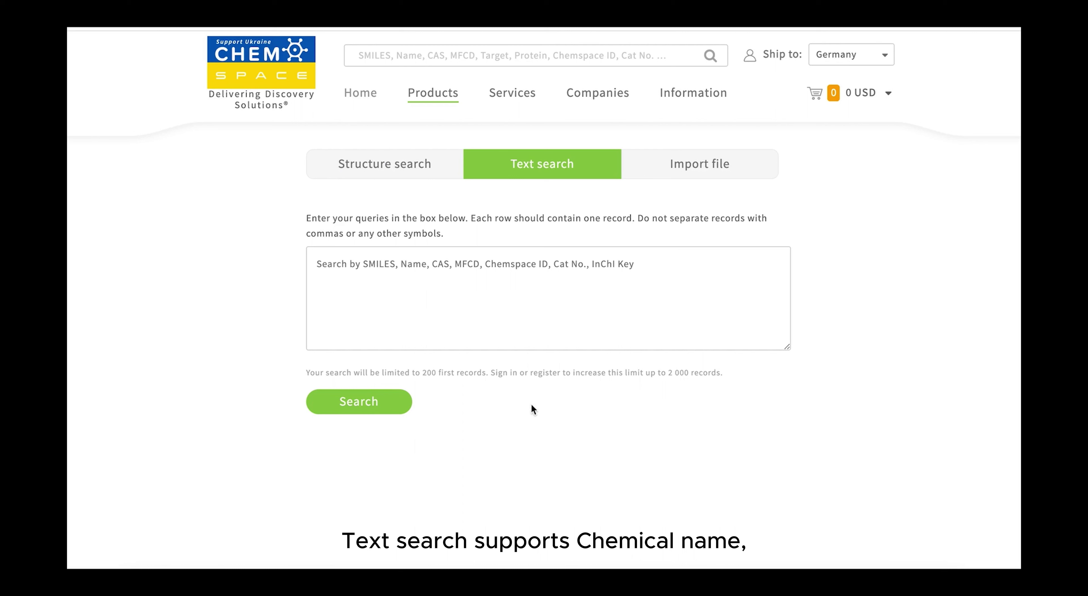
left_click(461, 262)
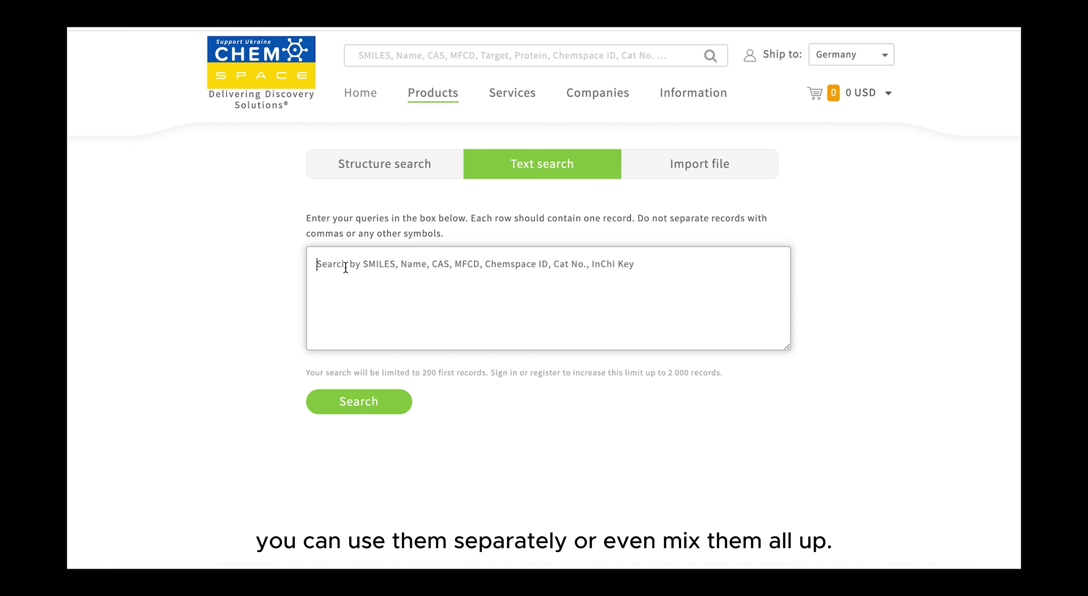
key("ctrl+v")
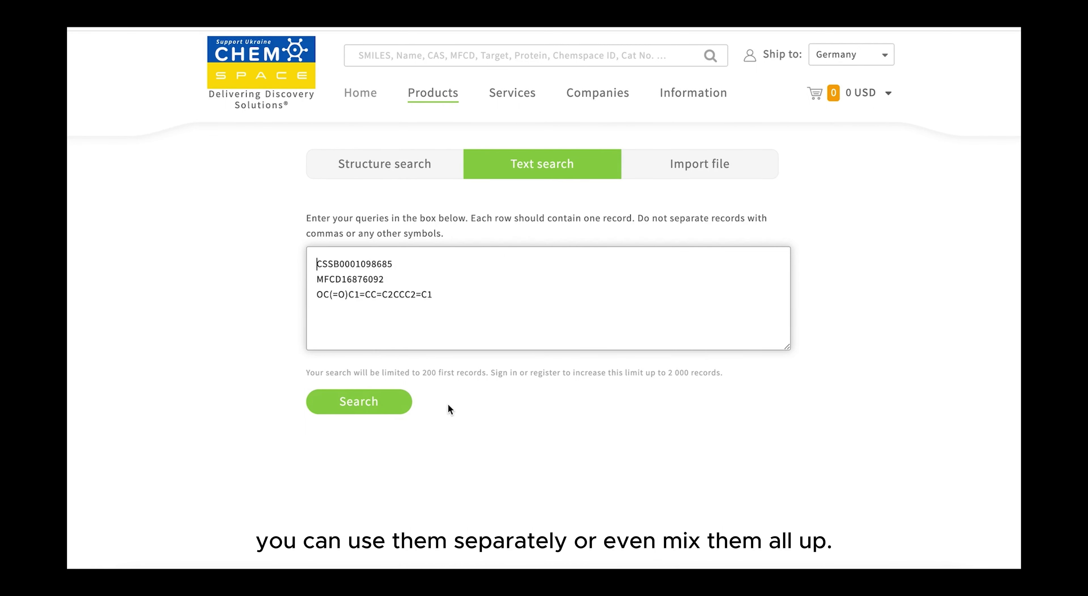
left_click(404, 409)
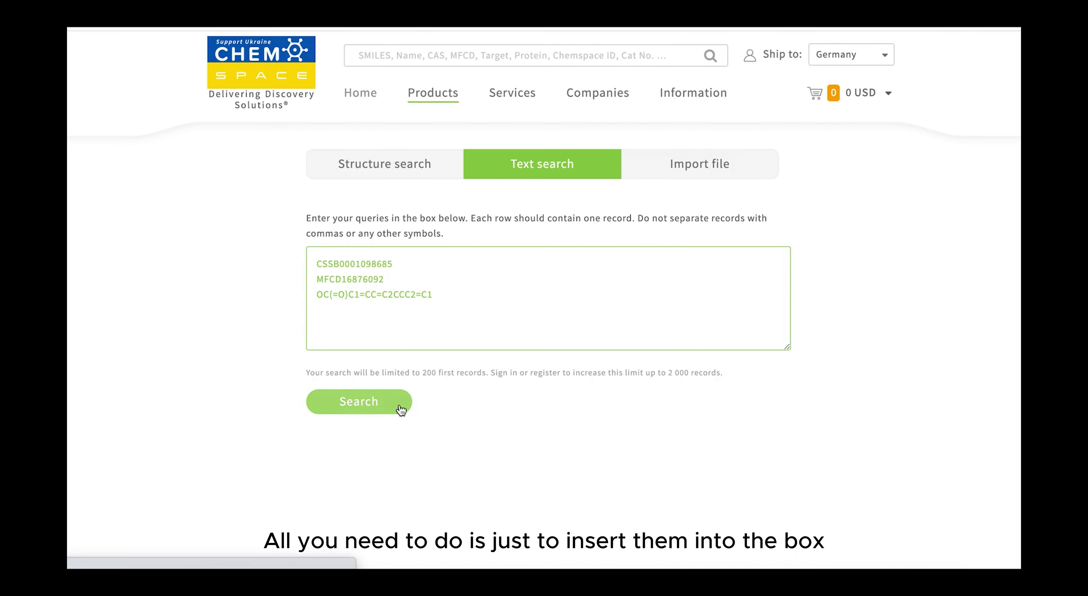
left_click(401, 409)
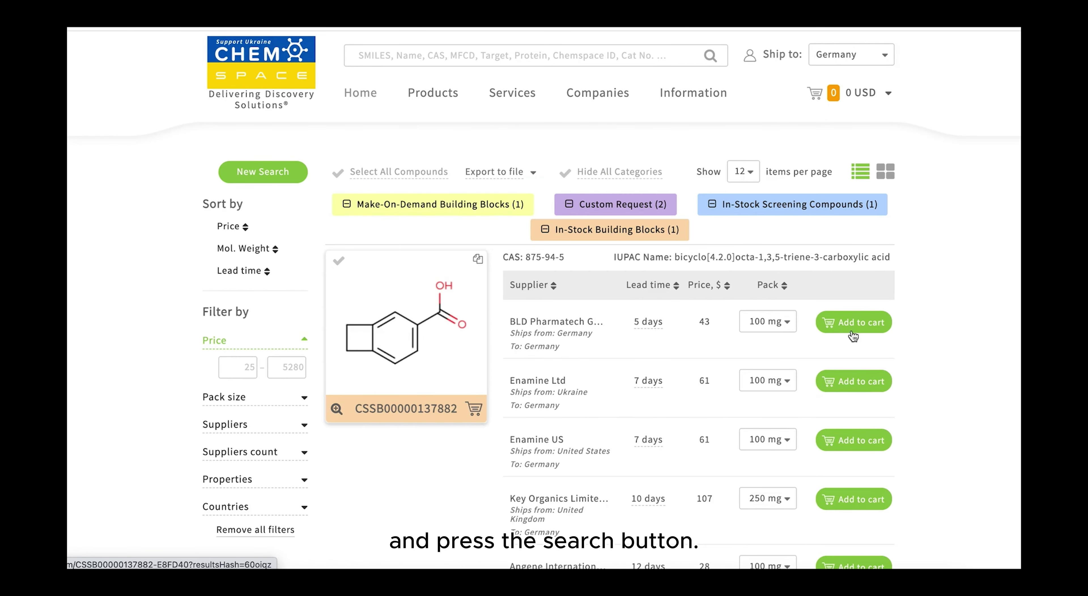
scroll(911, 338, "down", 10)
scroll(911, 339, "down", 18)
scroll(911, 334, "down", 6)
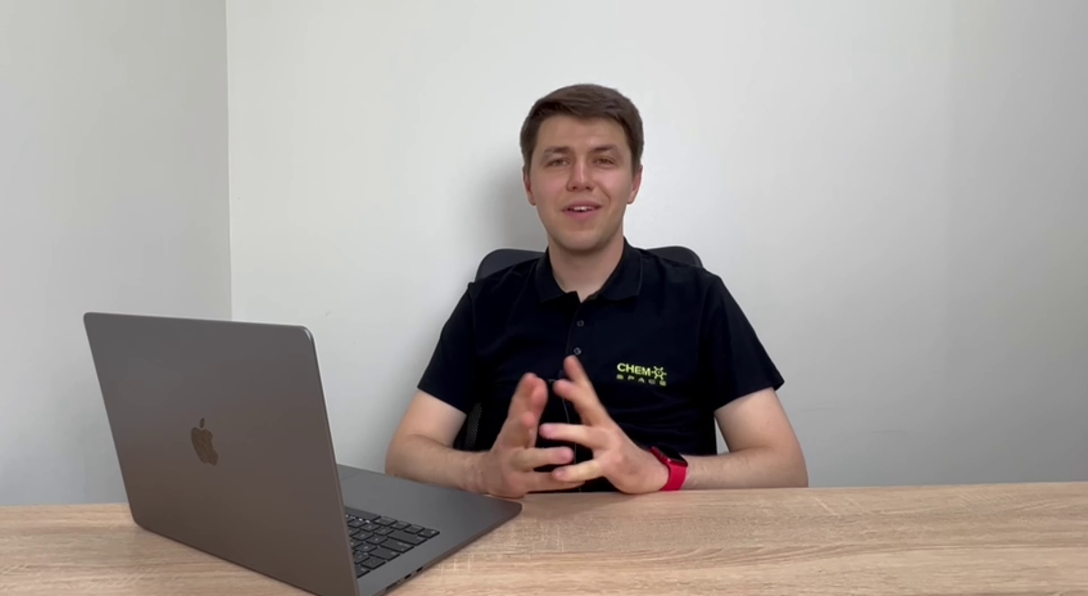